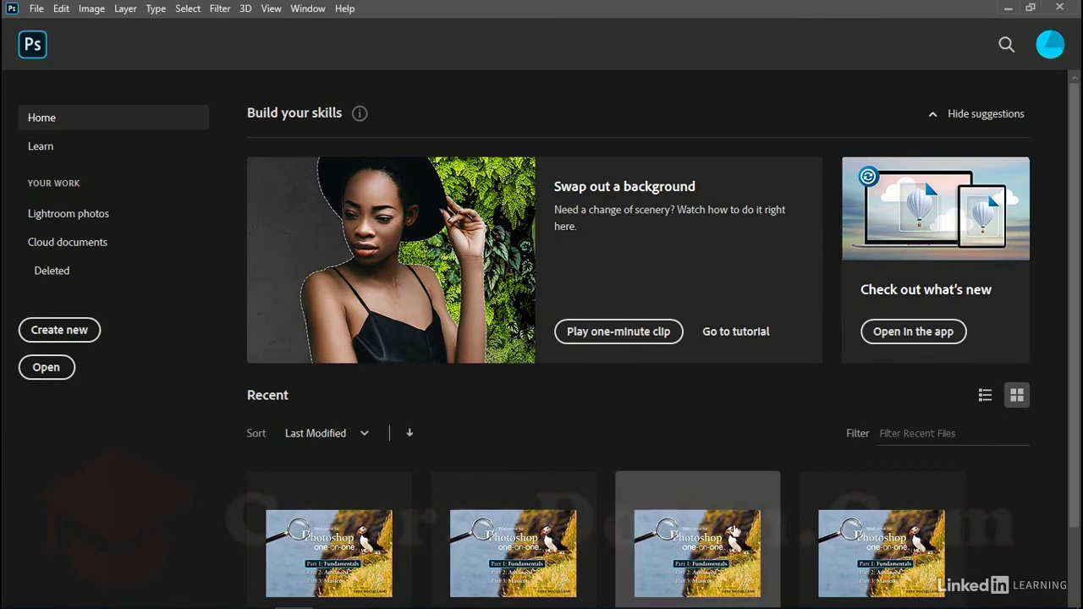
- Open Welcome.png from the recent files, view it at 50% zoom, and close it
{"action": "scroll", "coordinate": [1080, 558], "scroll_direction": "down", "scroll_amount": 2}
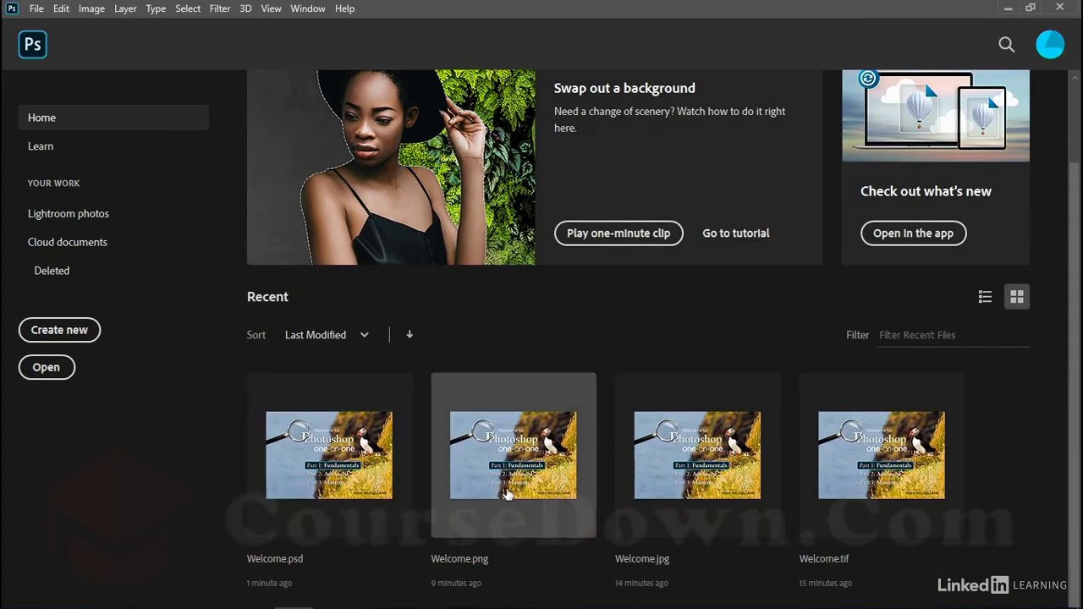
{"action": "left_click", "coordinate": [508, 494]}
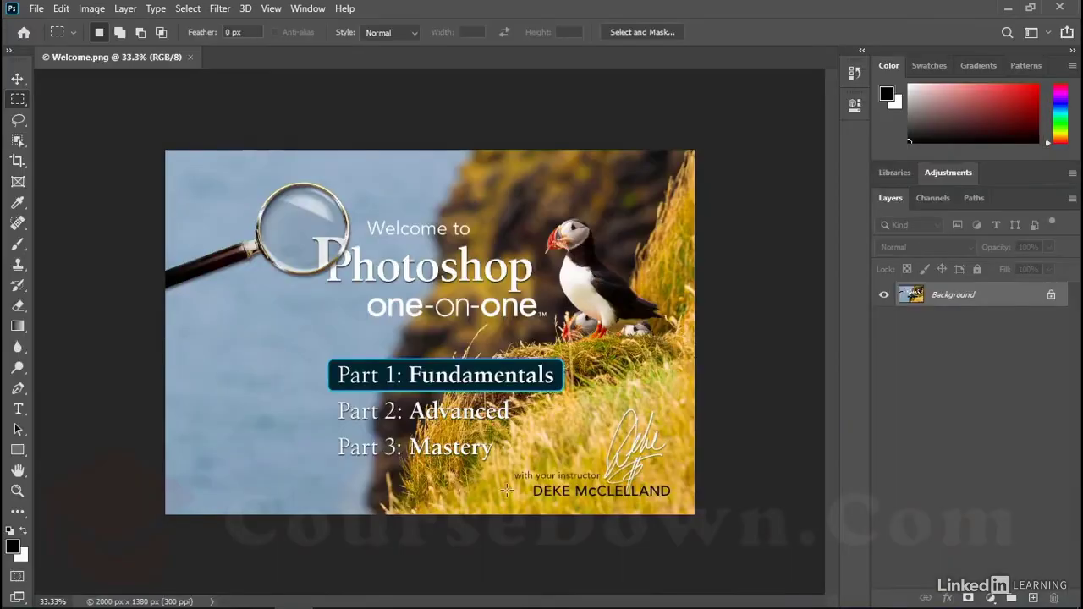
{"action": "key", "text": "ctrl+plus"}
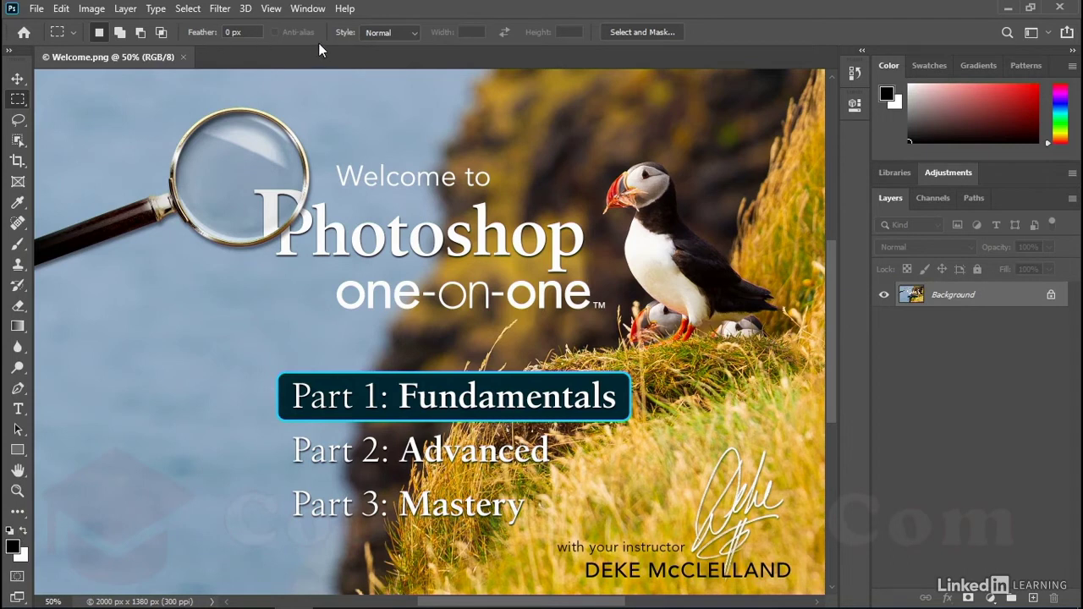
{"action": "left_click", "coordinate": [183, 57]}
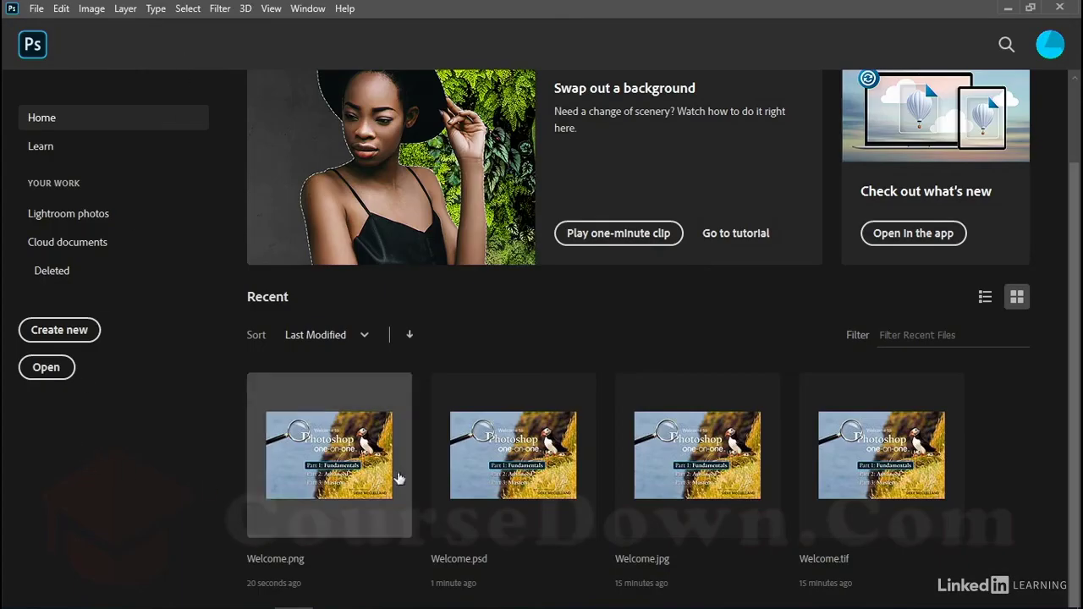
- View the What's new overview on the Home screen and close it
{"action": "left_click_drag", "start_coordinate": [1074, 380], "coordinate": [1076, 282]}
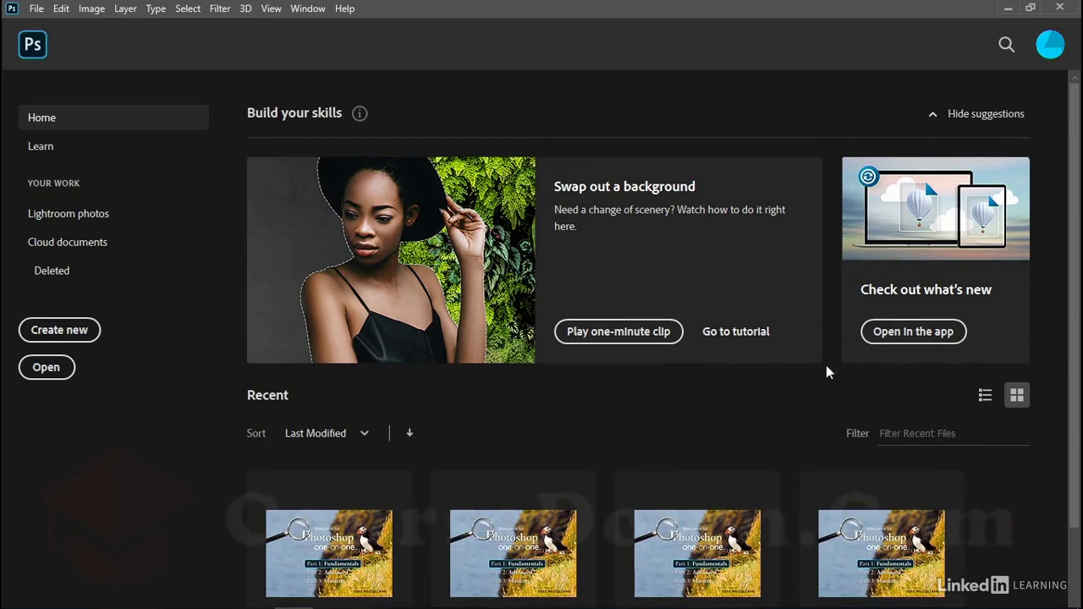
{"action": "left_click", "coordinate": [905, 336]}
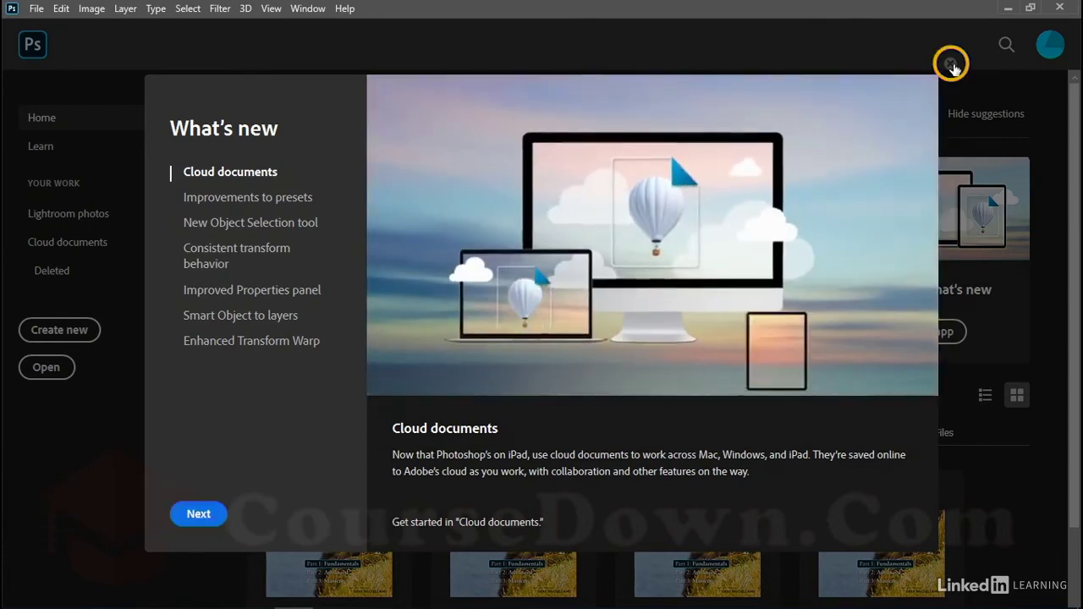
{"action": "left_click", "coordinate": [952, 66]}
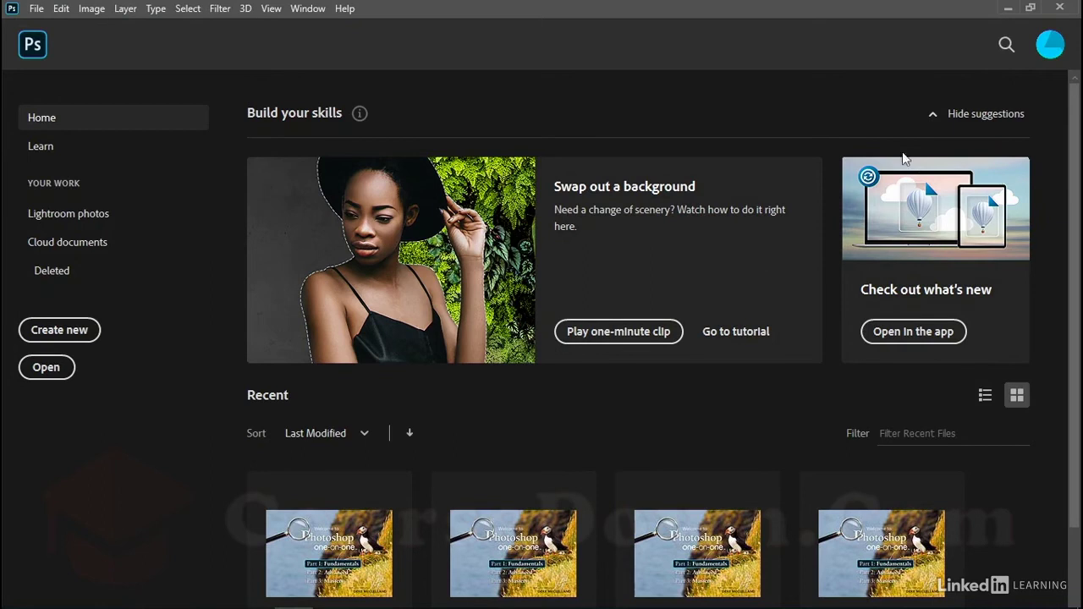
- Hide the Home screen suggestions and sort the recent files by Size
{"action": "left_click", "coordinate": [948, 113]}
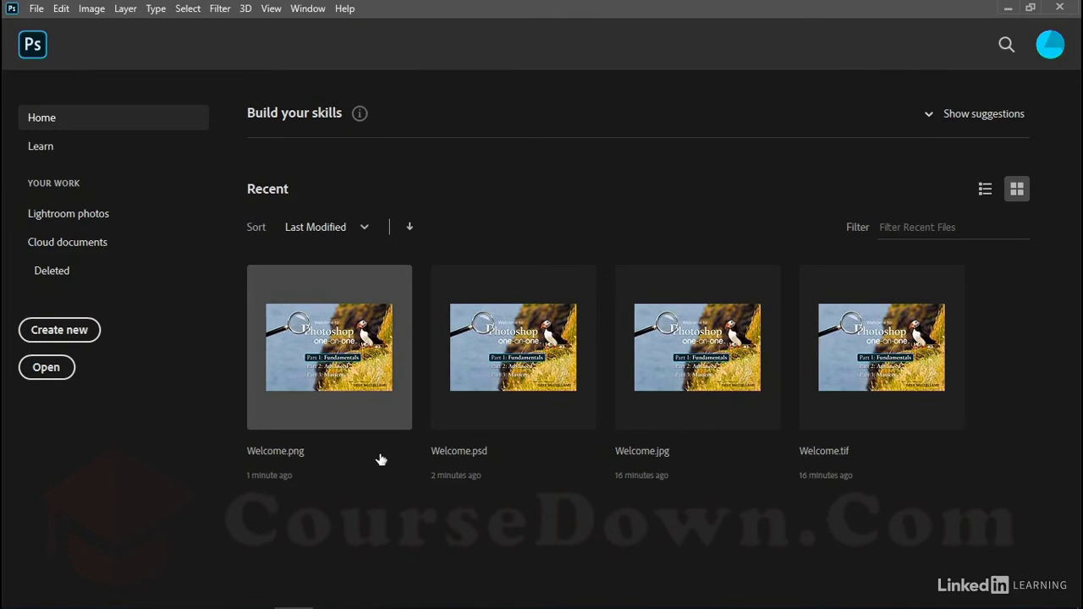
{"action": "left_click", "coordinate": [339, 228]}
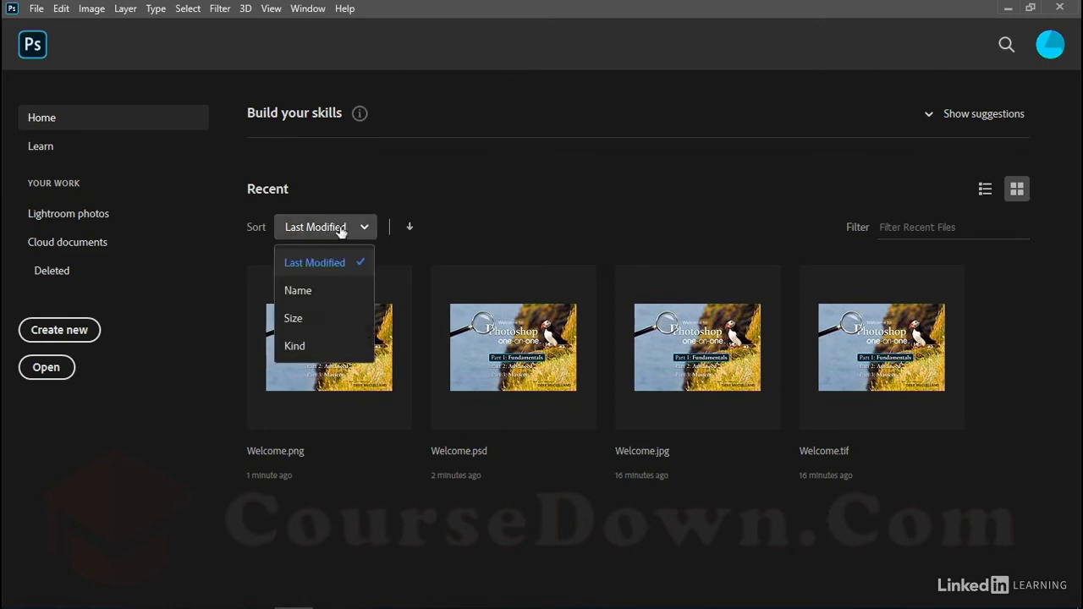
{"action": "left_click", "coordinate": [314, 327]}
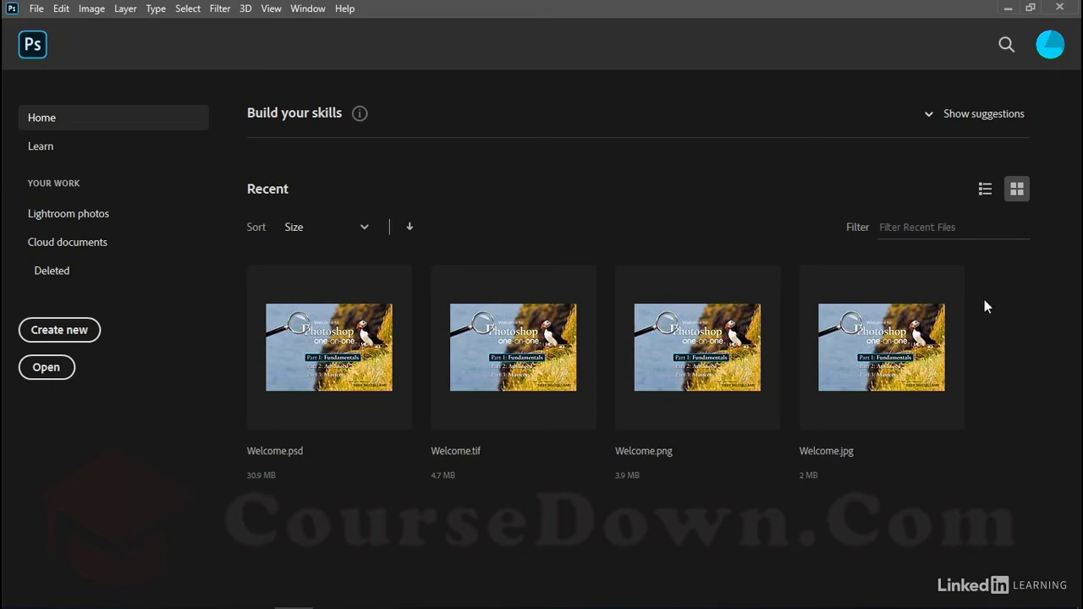
- View the recent files as a list, return to thumbnails, and check the Open Recent list of files
{"action": "left_click", "coordinate": [985, 190]}
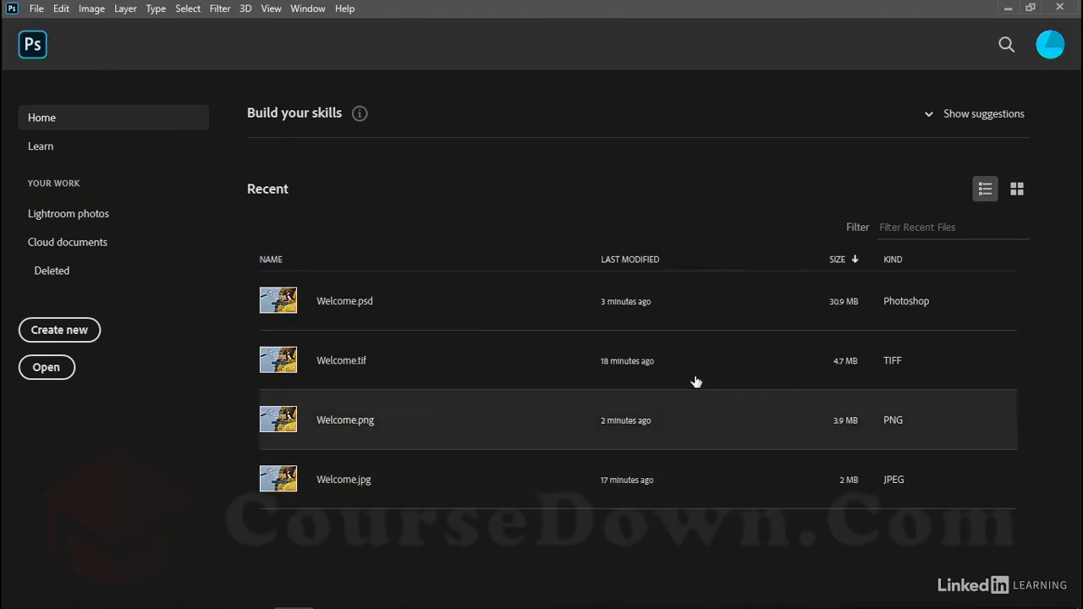
{"action": "left_click", "coordinate": [1018, 193]}
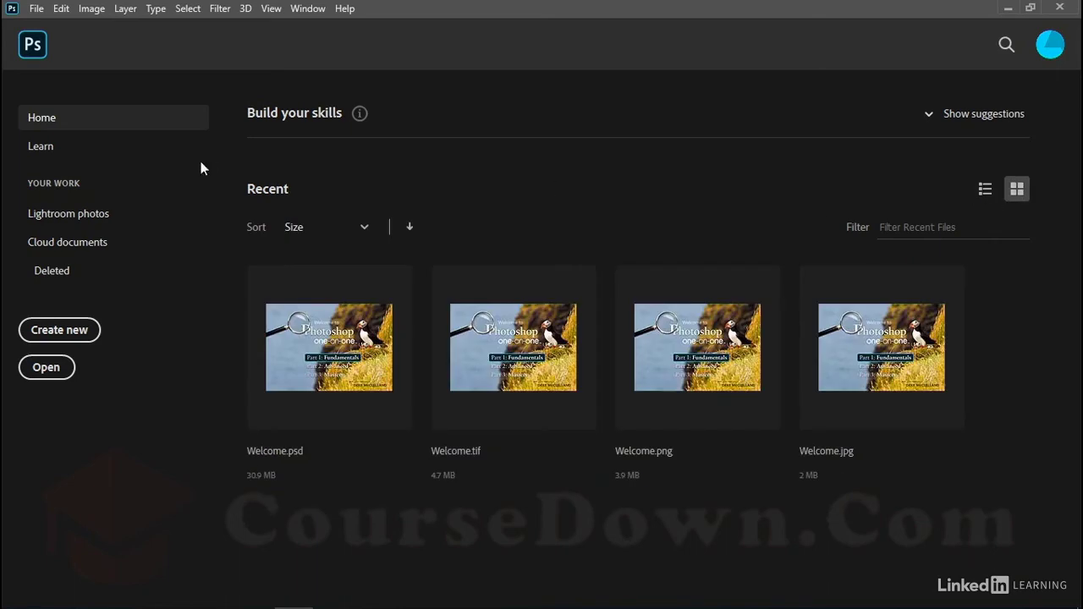
{"action": "left_click", "coordinate": [37, 12]}
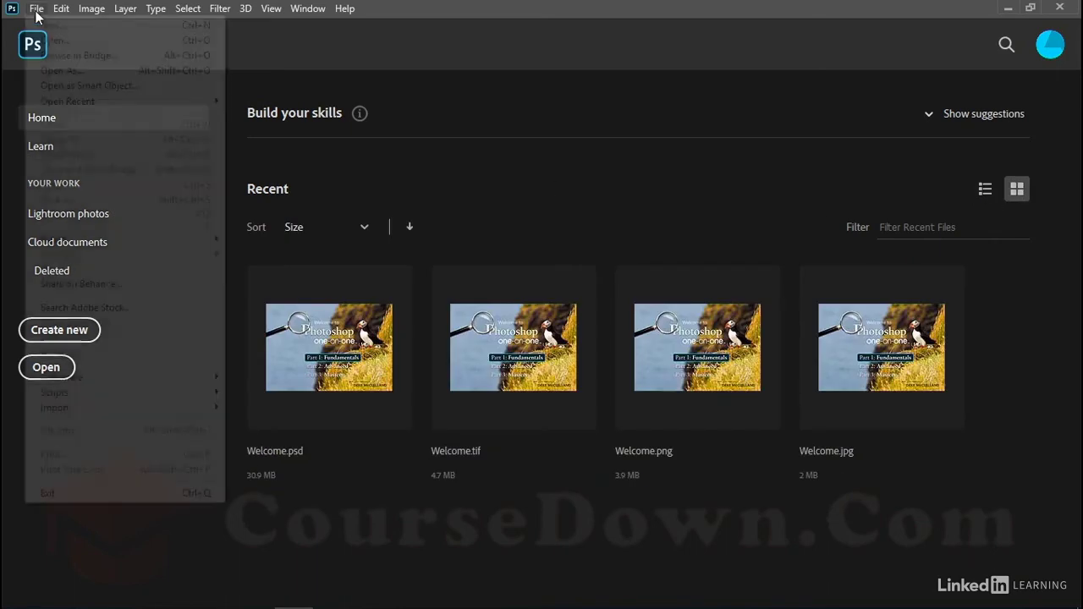
{"action": "mouse_move", "coordinate": [112, 105]}
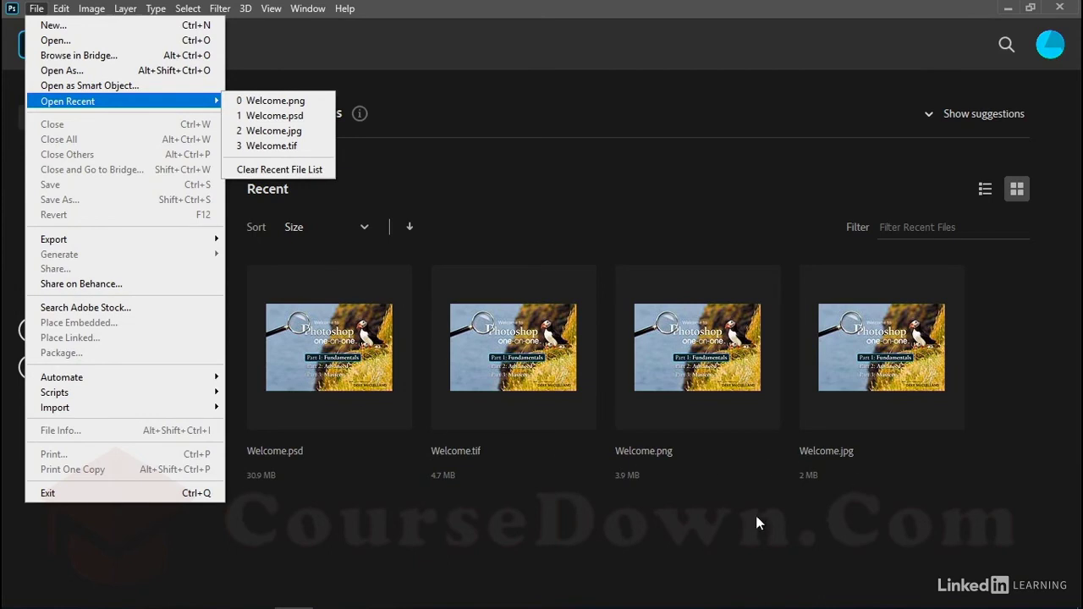
{"action": "left_click", "coordinate": [697, 537]}
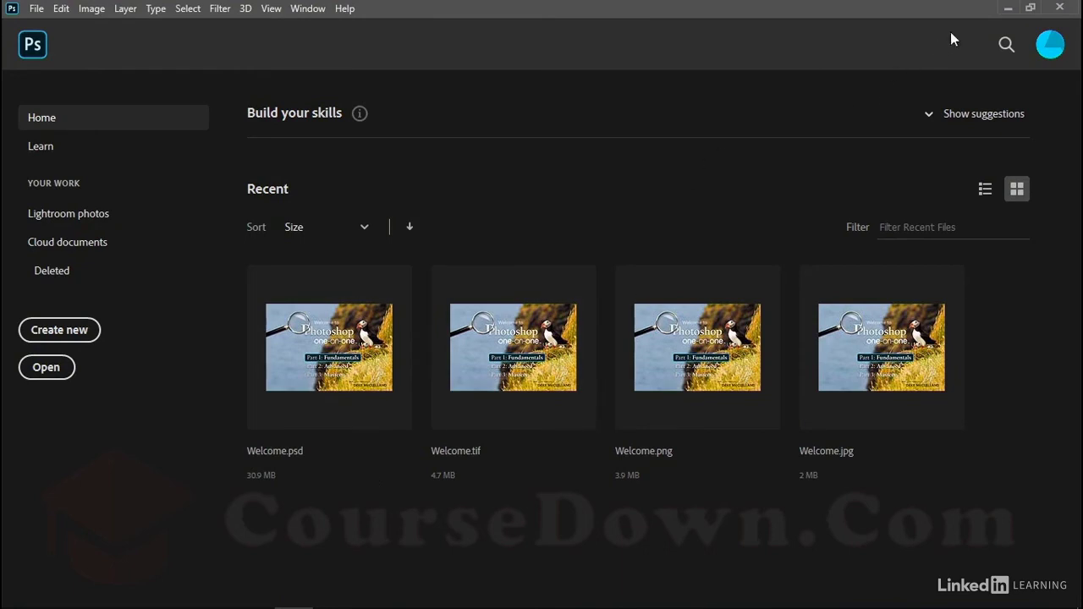
- Switch to the 01_open folder in File Explorer and rename Welcome.psd as Welcome-1.psd
{"action": "left_click", "coordinate": [1004, 8]}
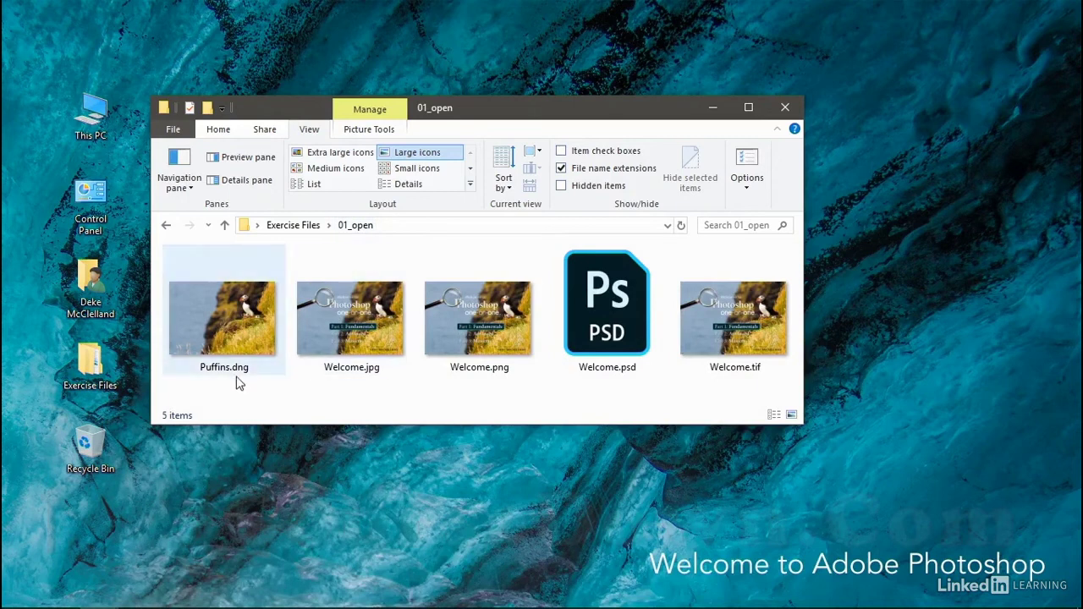
{"action": "left_click", "coordinate": [596, 368]}
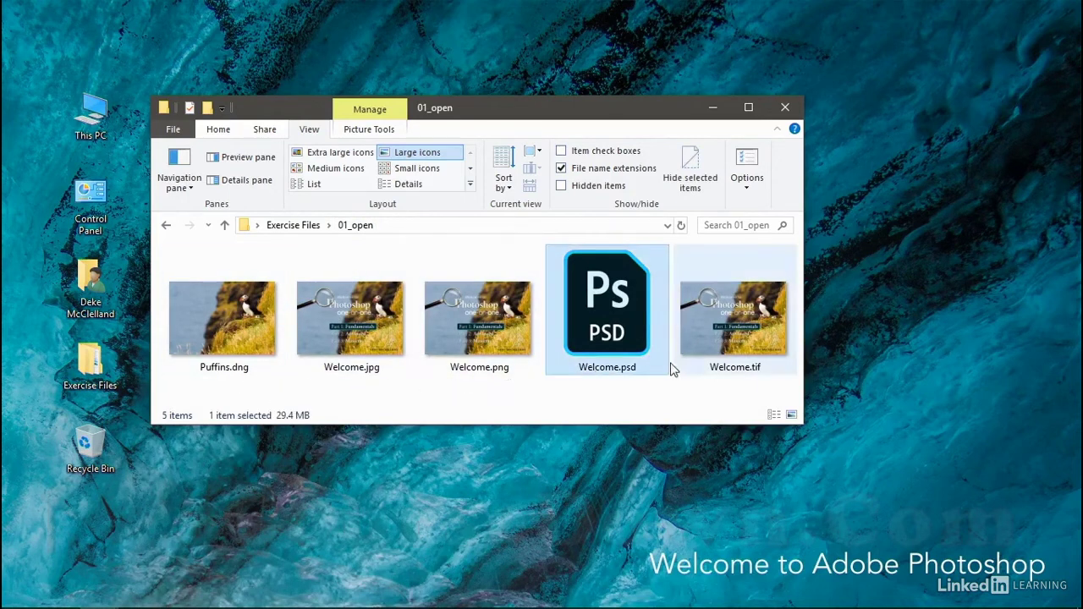
{"action": "left_click", "coordinate": [603, 371]}
{"action": "left_click", "coordinate": [618, 370]}
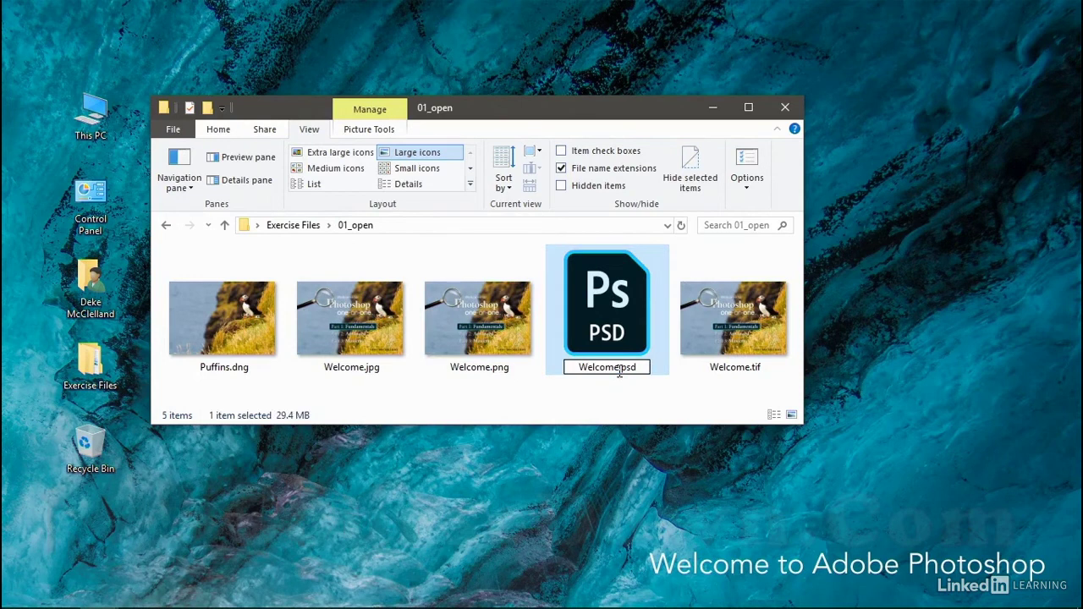
{"action": "type", "text": "-1"}
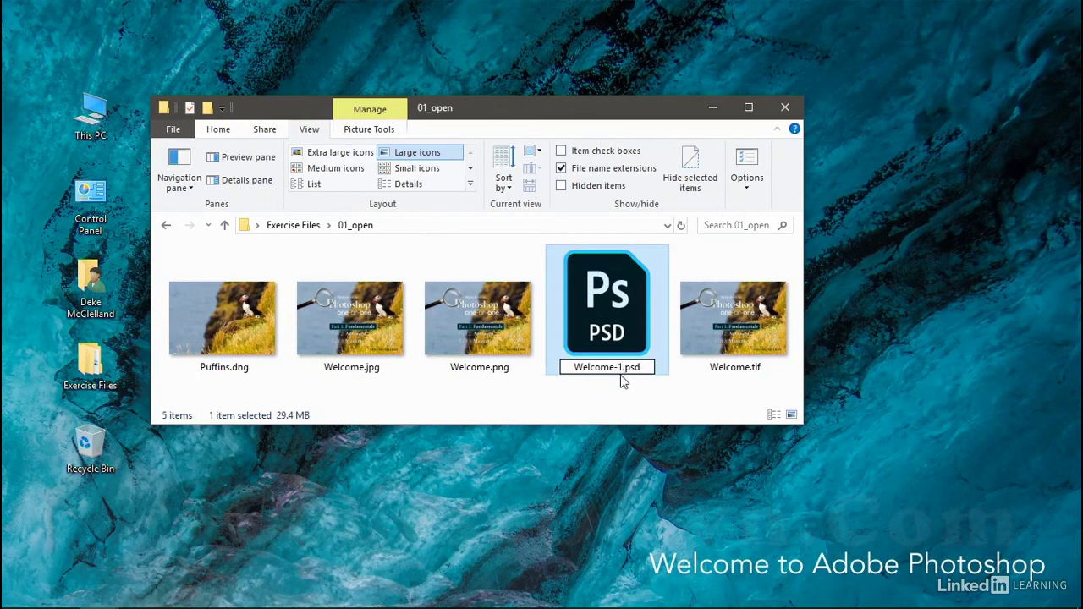
{"action": "key", "text": "Return"}
{"action": "left_click", "coordinate": [611, 398]}
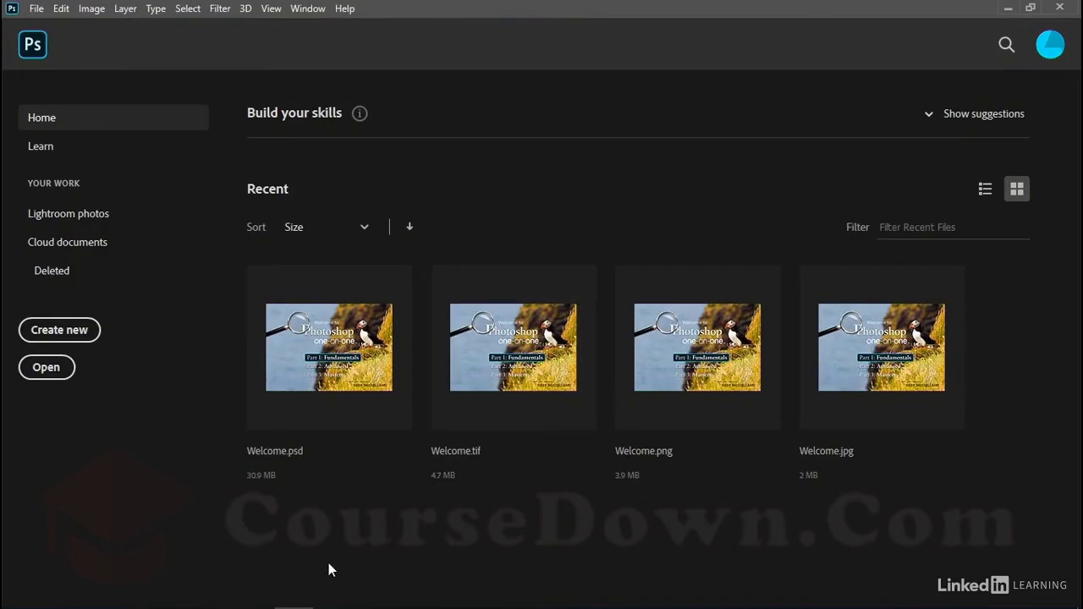
- Try to open Welcome.psd from the recent files on the Photoshop Home screen
{"action": "left_click", "coordinate": [295, 388]}
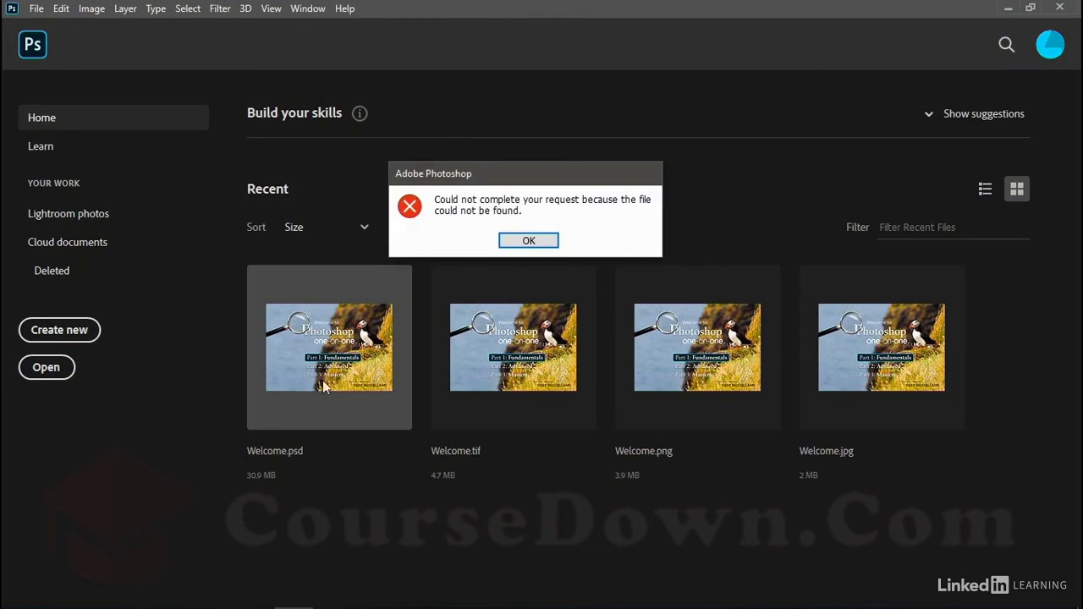
{"action": "left_click", "coordinate": [514, 243]}
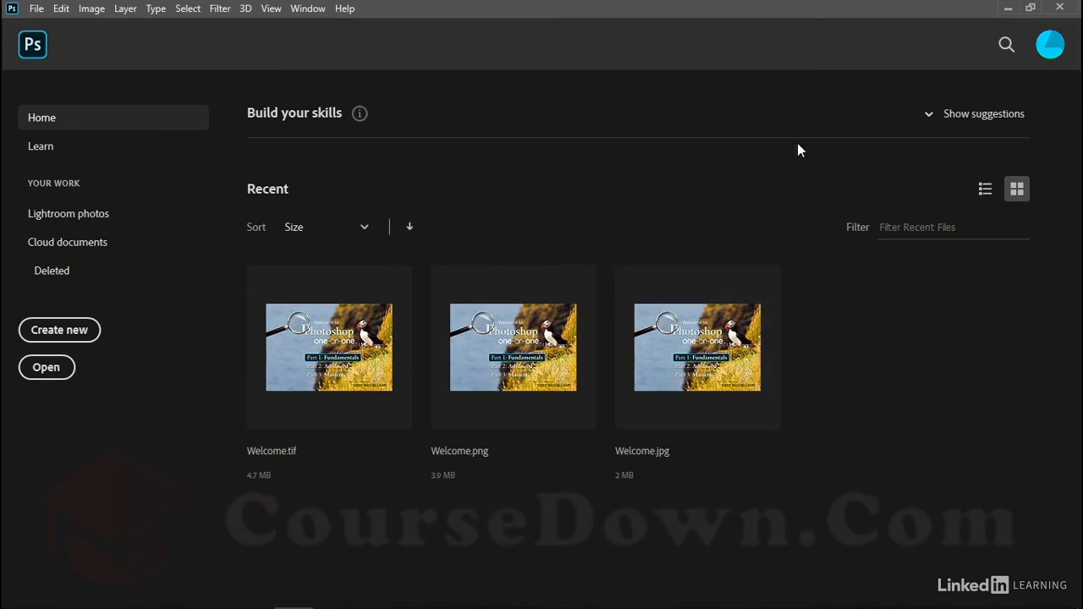
- Rename Welcome-1.psd back to Welcome.psd in the 01_open folder and return to Photoshop
{"action": "left_click", "coordinate": [1009, 8]}
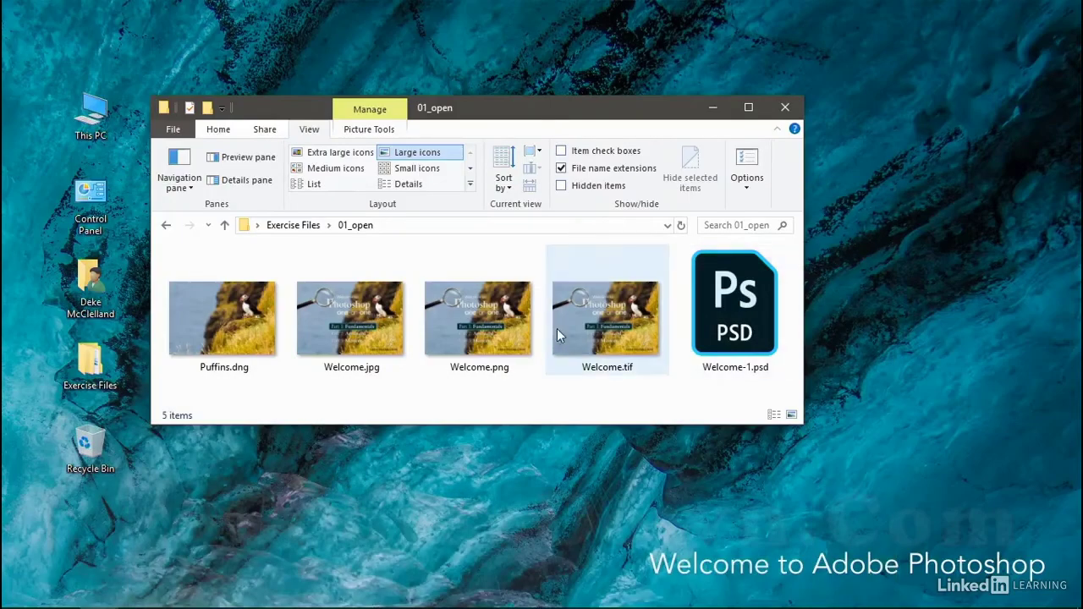
{"action": "left_click", "coordinate": [728, 372]}
{"action": "left_click", "coordinate": [754, 368]}
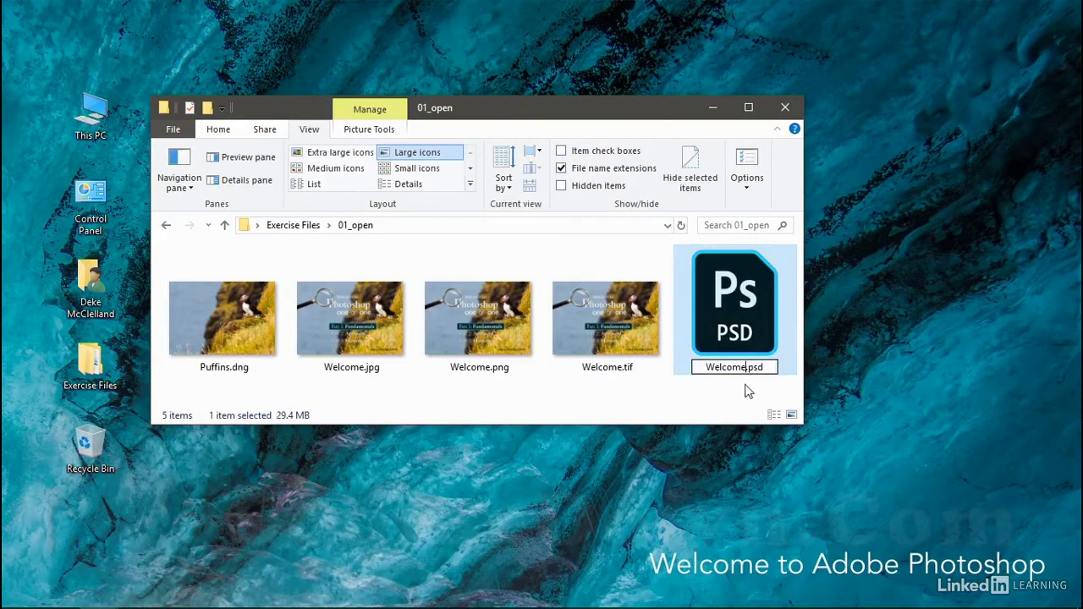
{"action": "key", "text": "BackSpace"}
{"action": "left_click", "coordinate": [747, 382]}
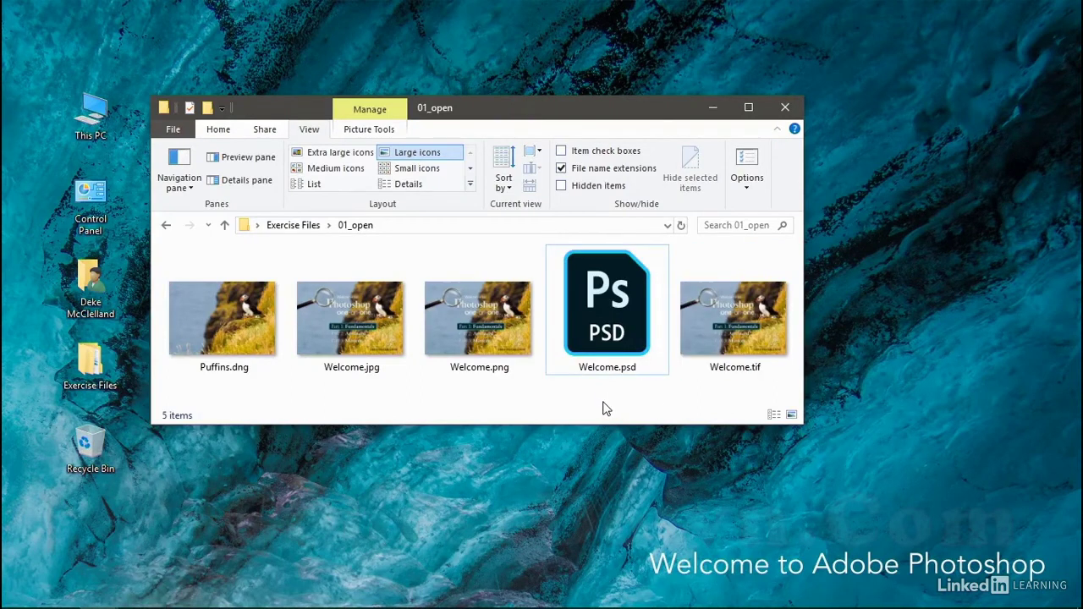
{"action": "key", "text": "alt+Tab"}
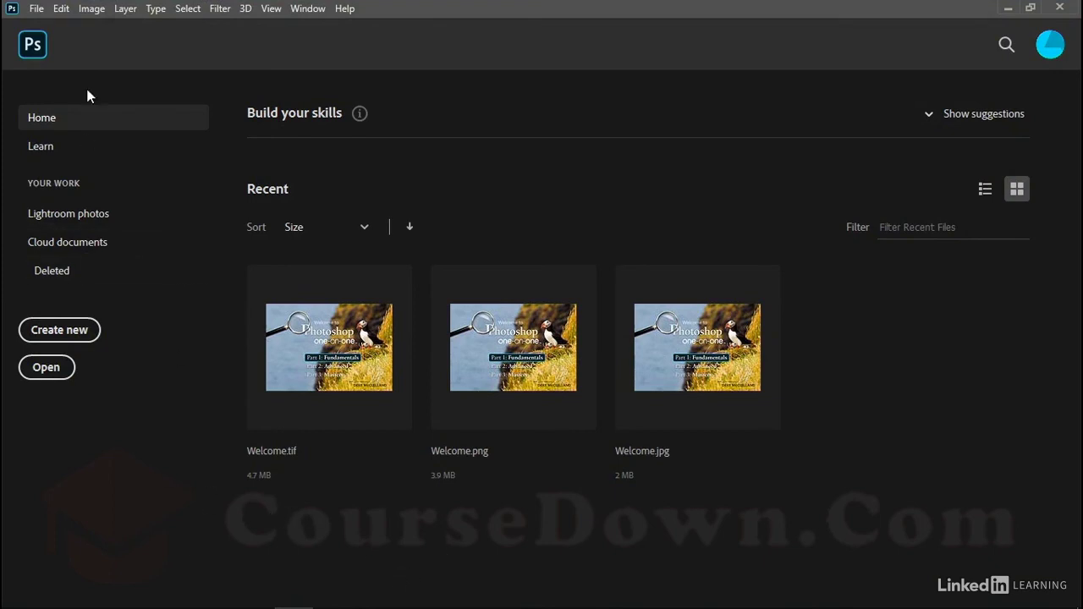
- Turn off Auto show the Home Screen in the General preferences
{"action": "left_click", "coordinate": [62, 10]}
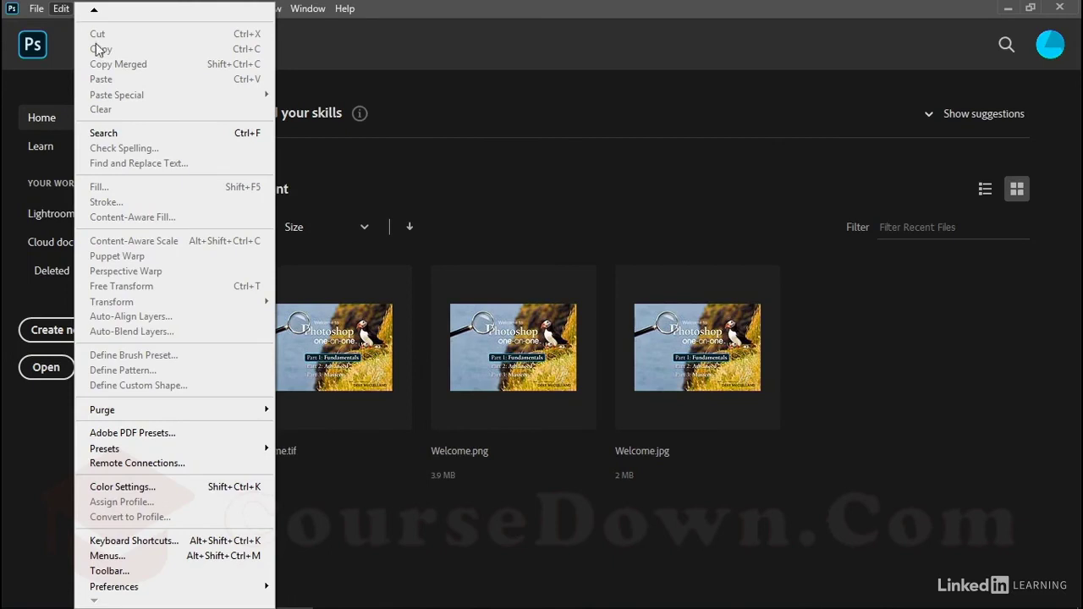
{"action": "mouse_move", "coordinate": [188, 588]}
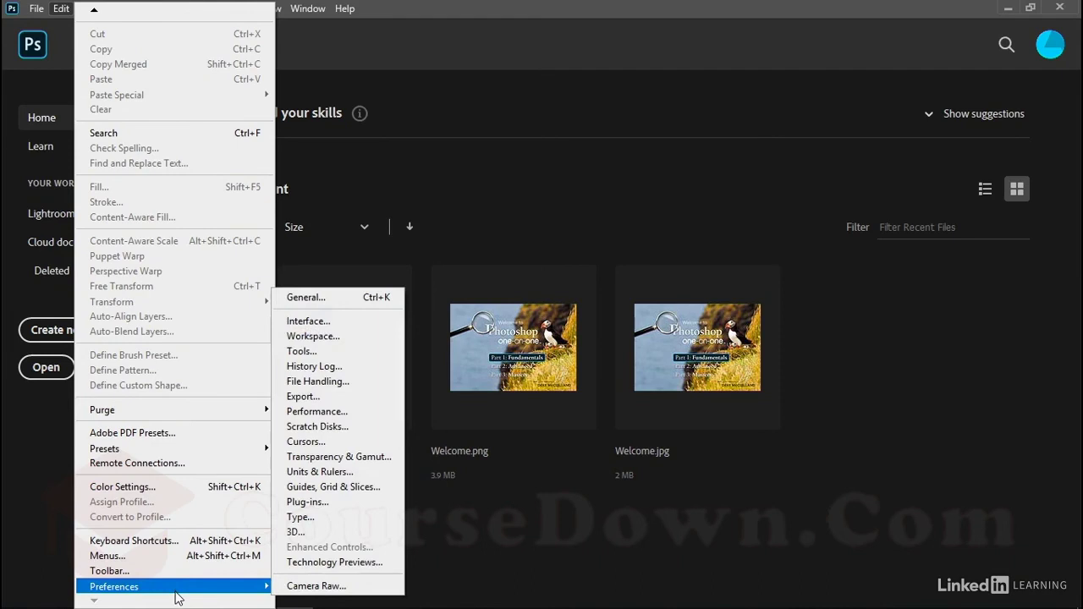
{"action": "left_click", "coordinate": [353, 298]}
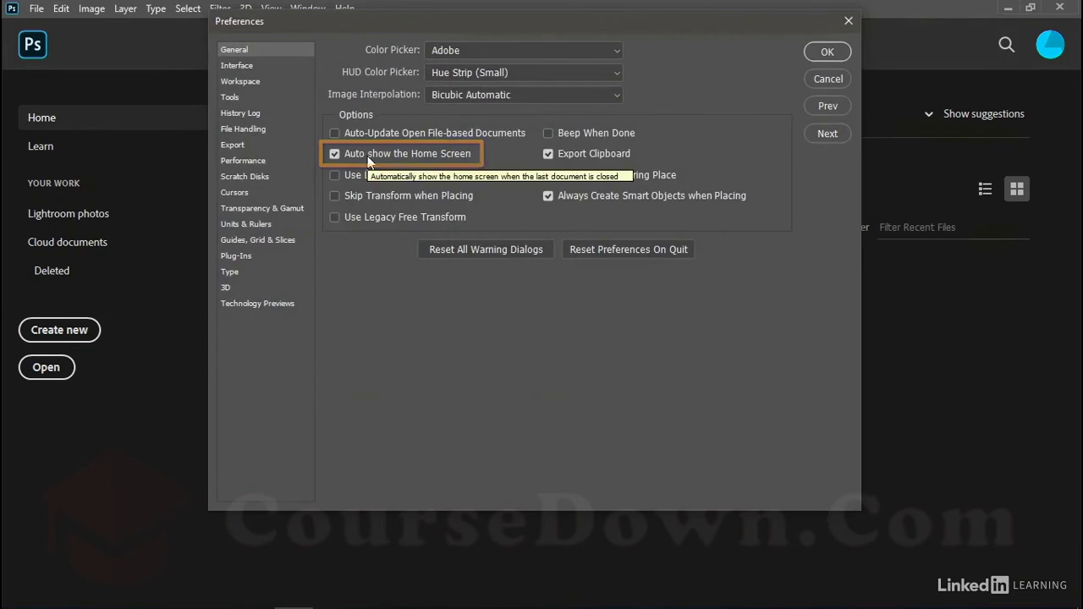
{"action": "left_click", "coordinate": [829, 53]}
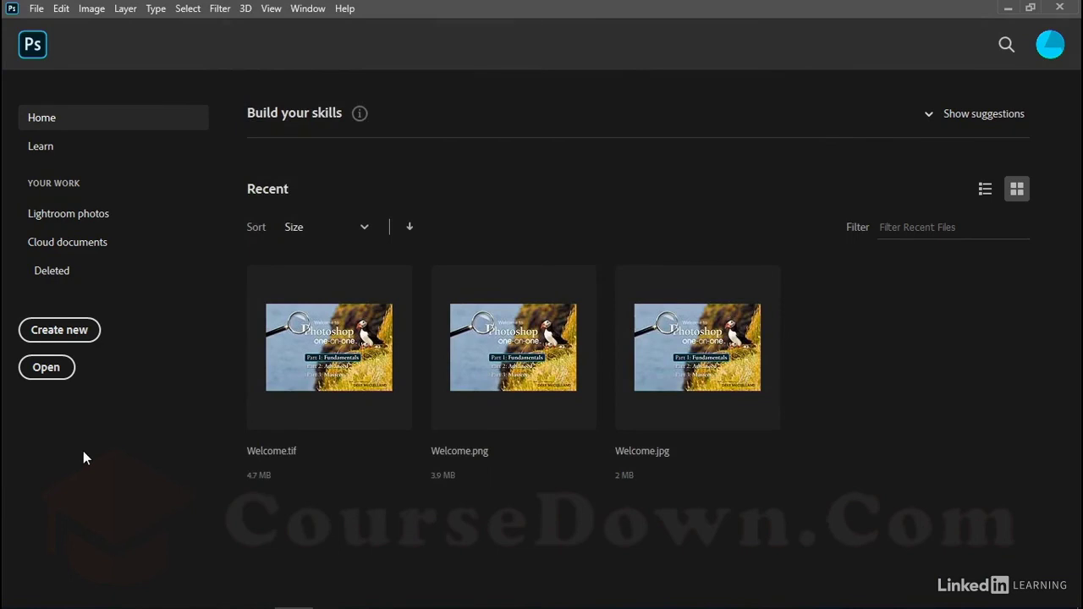
- Open Welcome.tif from the recent files and close it to check the Home screen behavior
{"action": "left_click", "coordinate": [331, 384]}
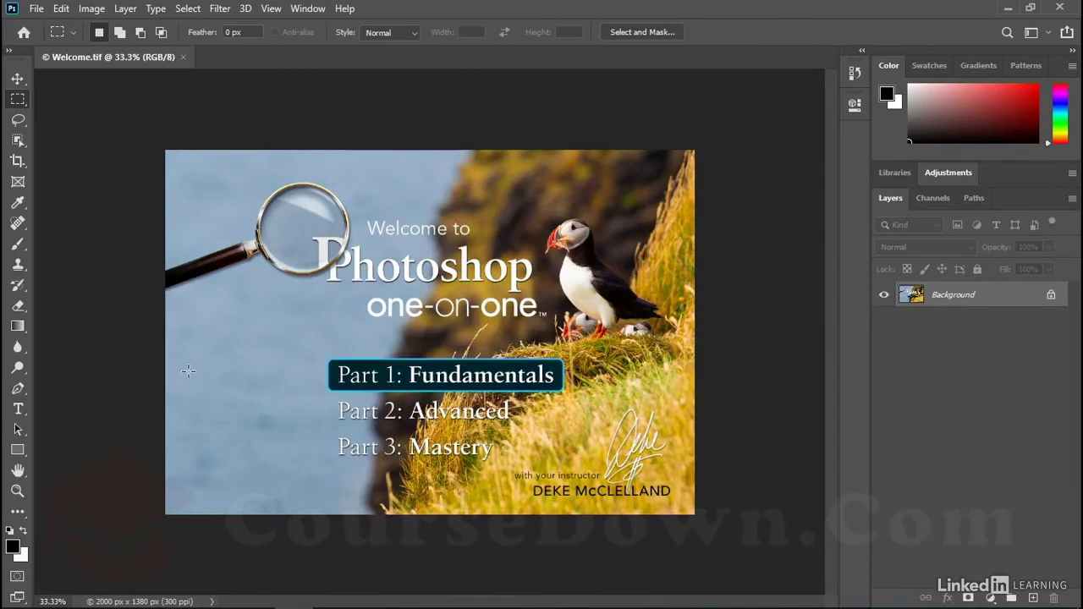
{"action": "left_click", "coordinate": [184, 58]}
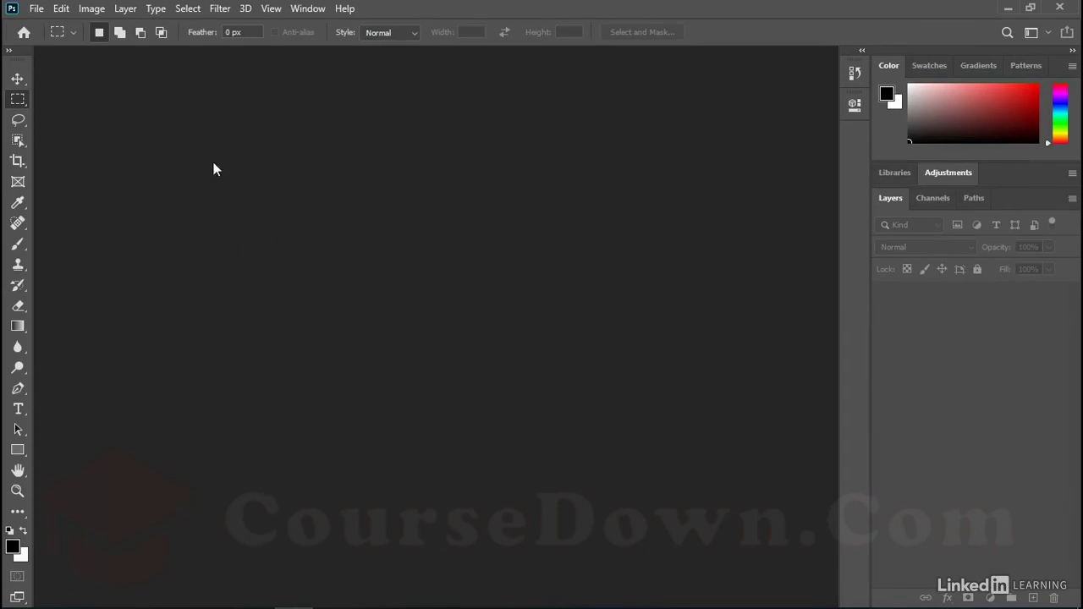
- Go to the Home screen, switch to the empty workspace, and return to the Home screen
{"action": "left_click", "coordinate": [25, 34]}
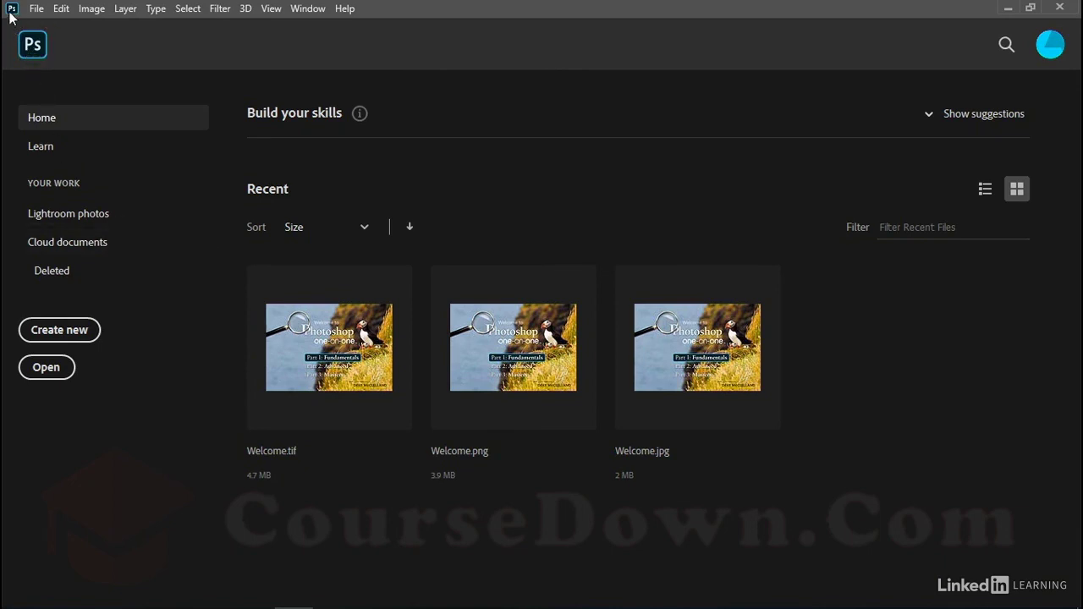
{"action": "left_click", "coordinate": [32, 51]}
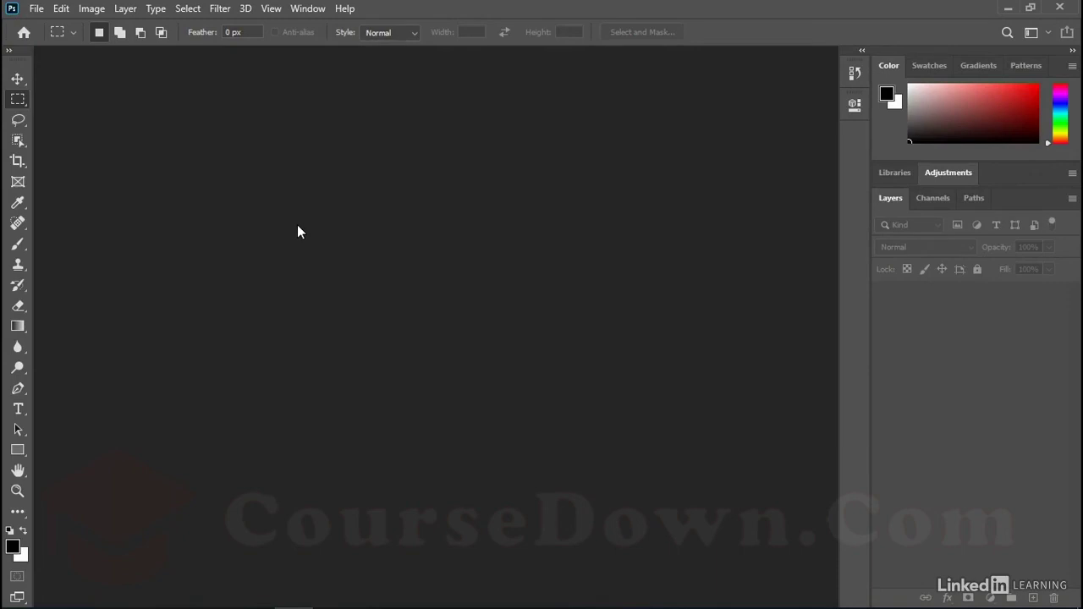
{"action": "left_click", "coordinate": [24, 33]}
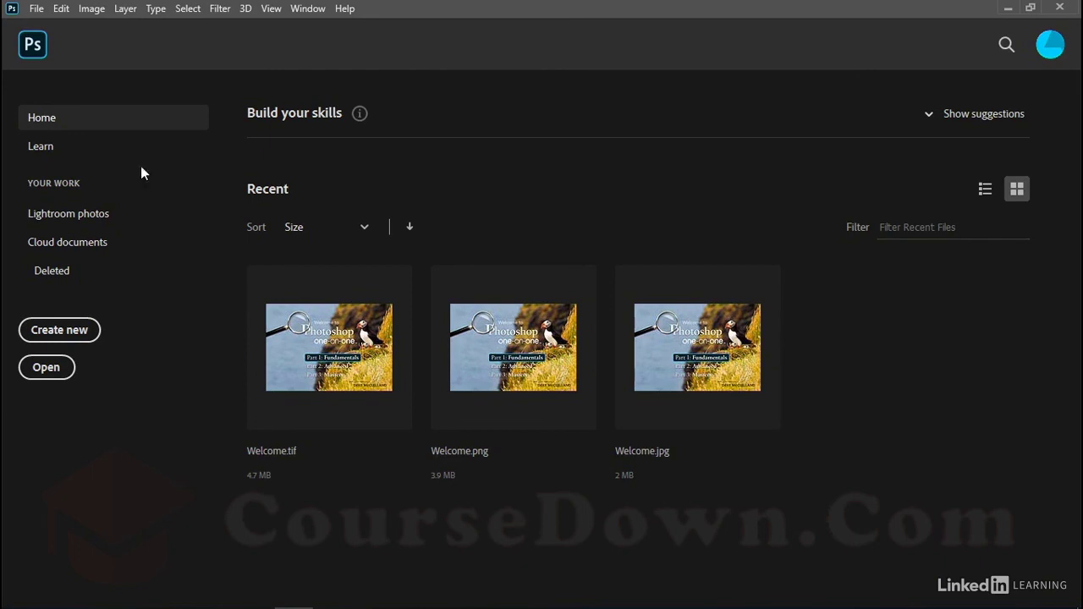
- Check the list of recently opened files in the Open Recent list without opening any of them
{"action": "left_click", "coordinate": [34, 10]}
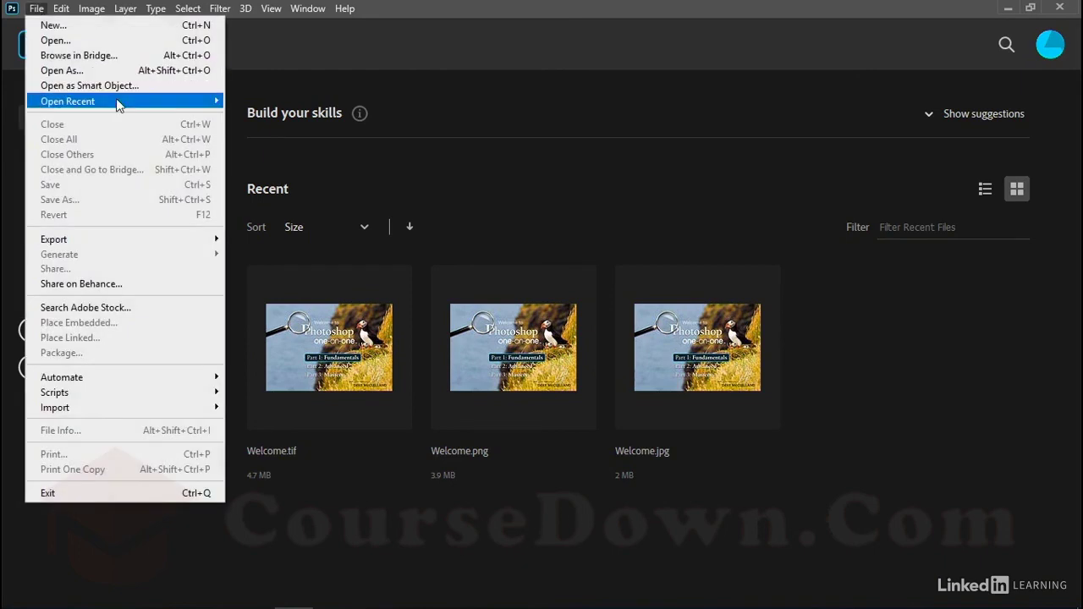
{"action": "mouse_move", "coordinate": [116, 101]}
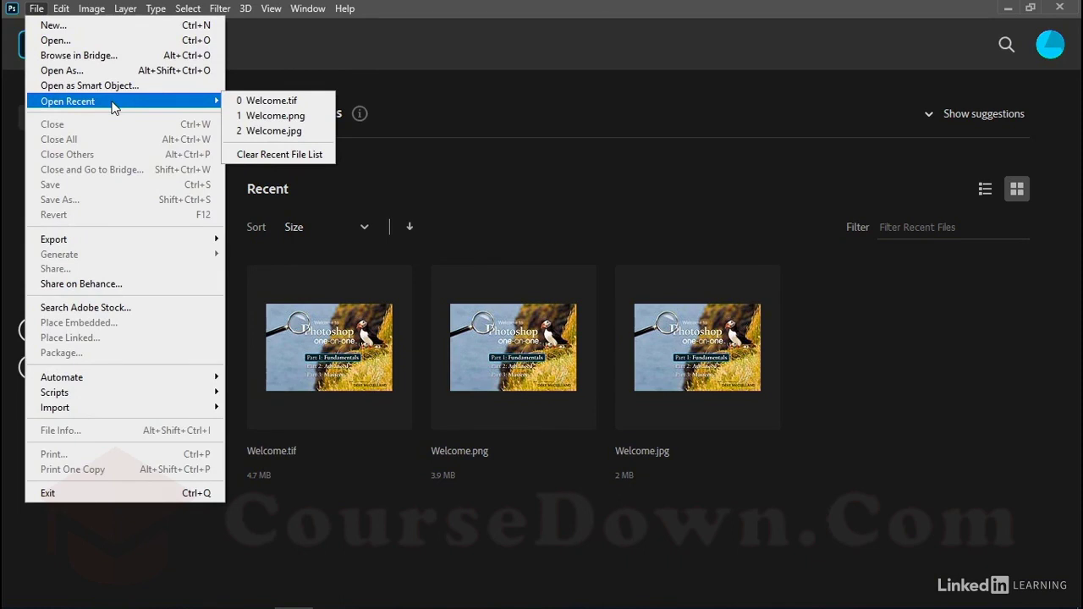
{"action": "key", "text": "Escape"}
{"action": "key", "text": "Escape"}
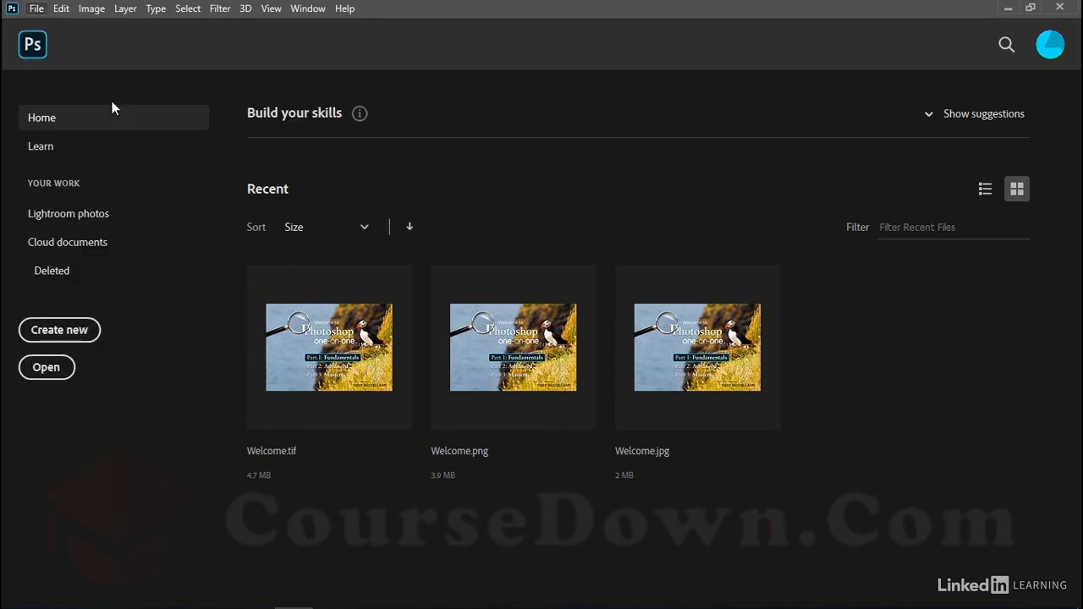
- Set the recent file list to contain 100 files in the File Handling preferences and apply the change
{"action": "left_click", "coordinate": [61, 8]}
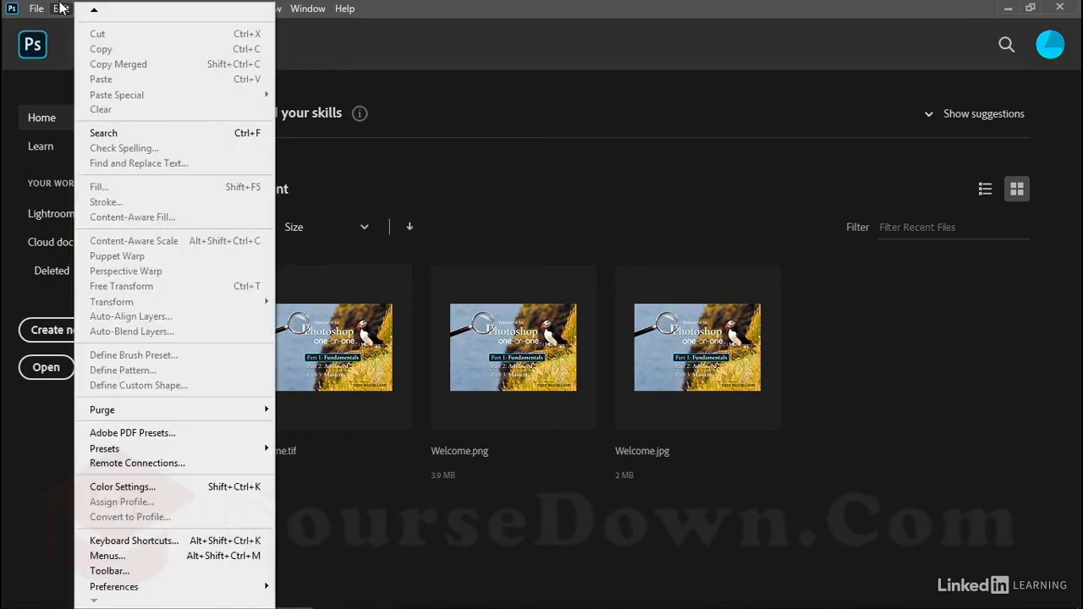
{"action": "mouse_move", "coordinate": [203, 592]}
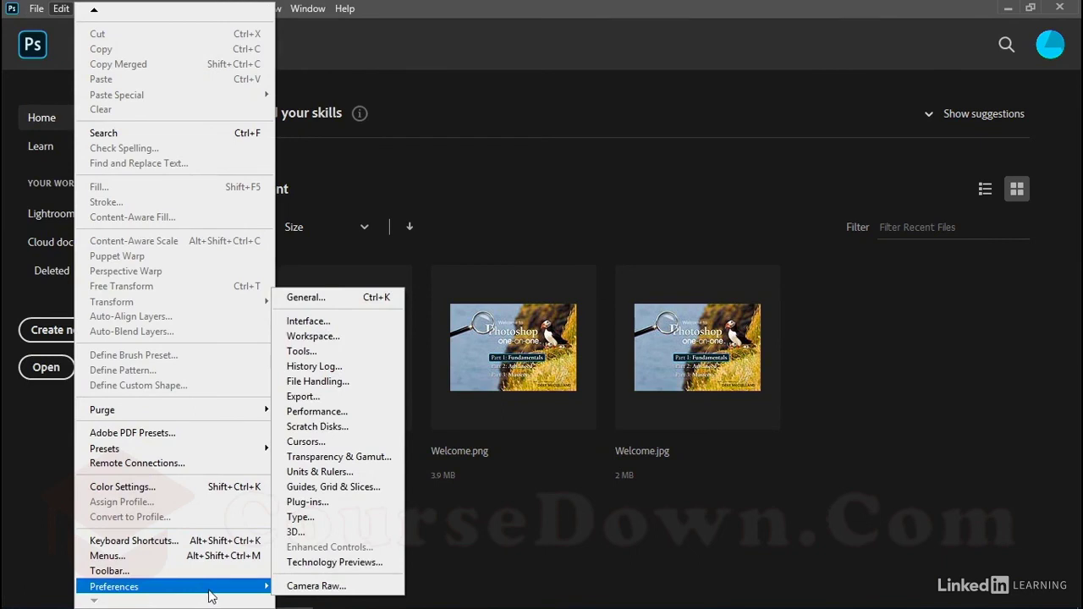
{"action": "left_click", "coordinate": [352, 380]}
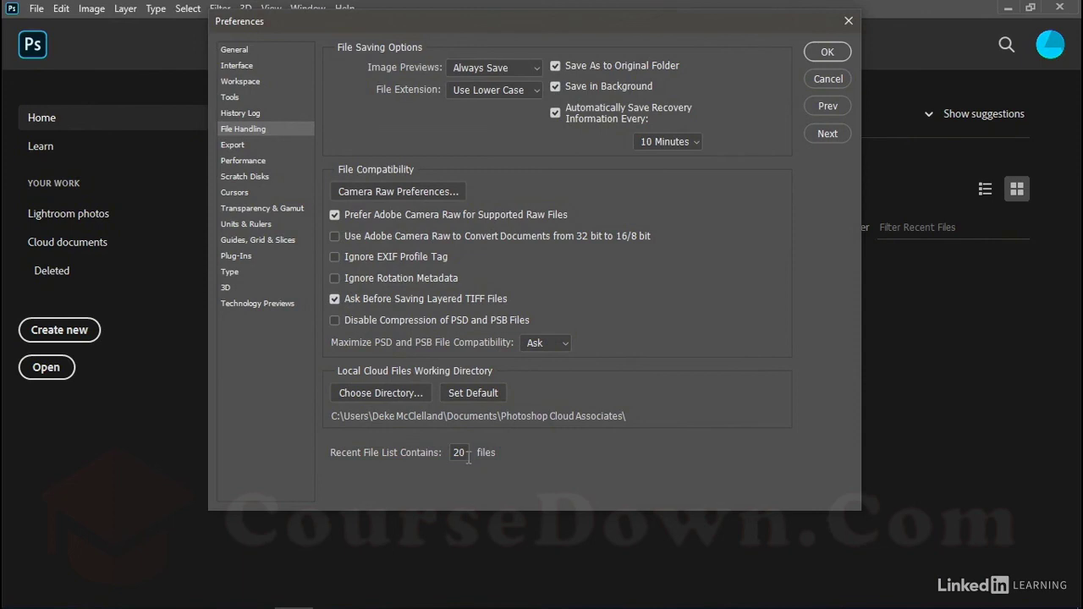
{"action": "mouse_move", "coordinate": [468, 458]}
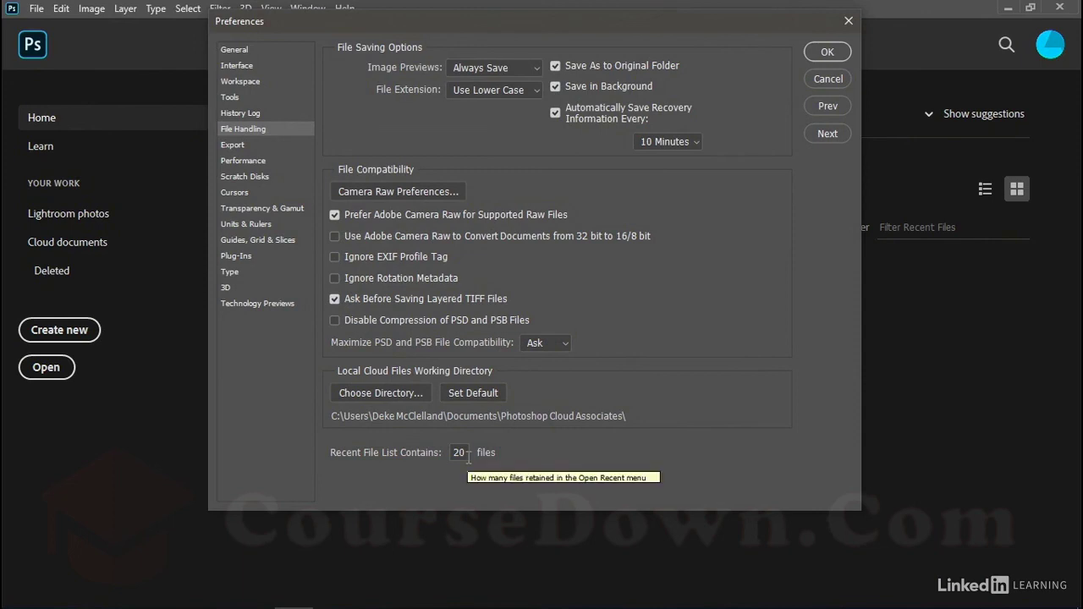
{"action": "double_click", "coordinate": [465, 453]}
{"action": "type", "text": "100"}
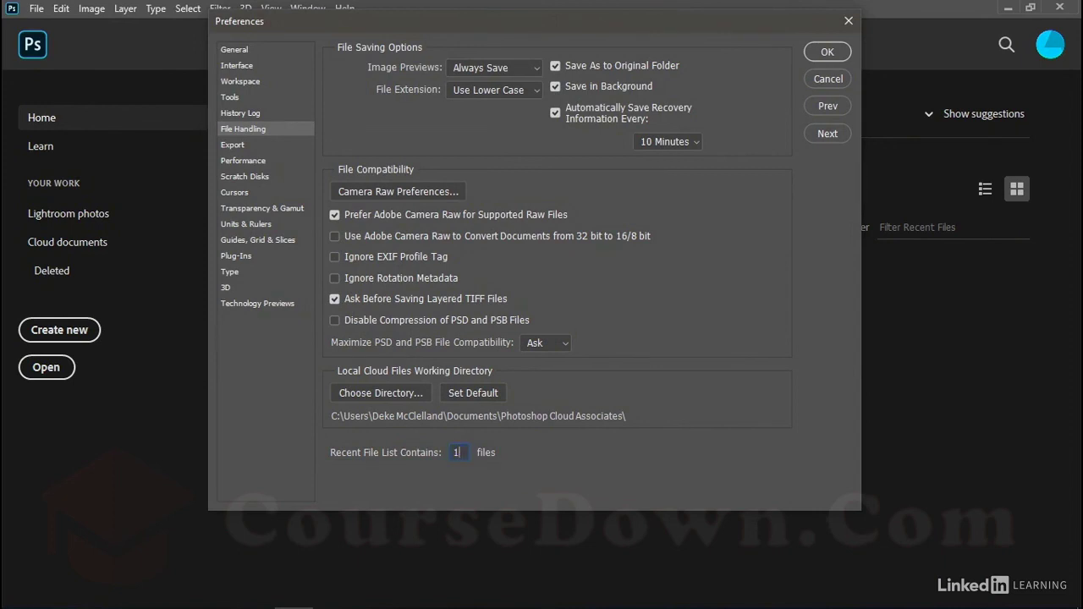
{"action": "key", "text": "Tab"}
{"action": "left_click_drag", "start_coordinate": [463, 454], "coordinate": [444, 464]}
{"action": "left_click", "coordinate": [822, 54]}
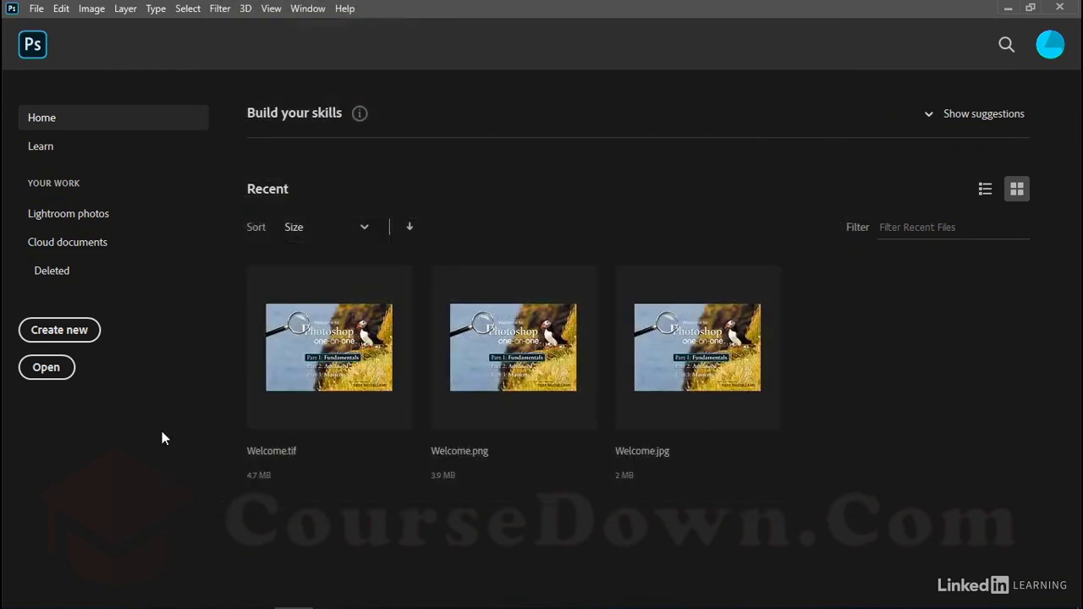